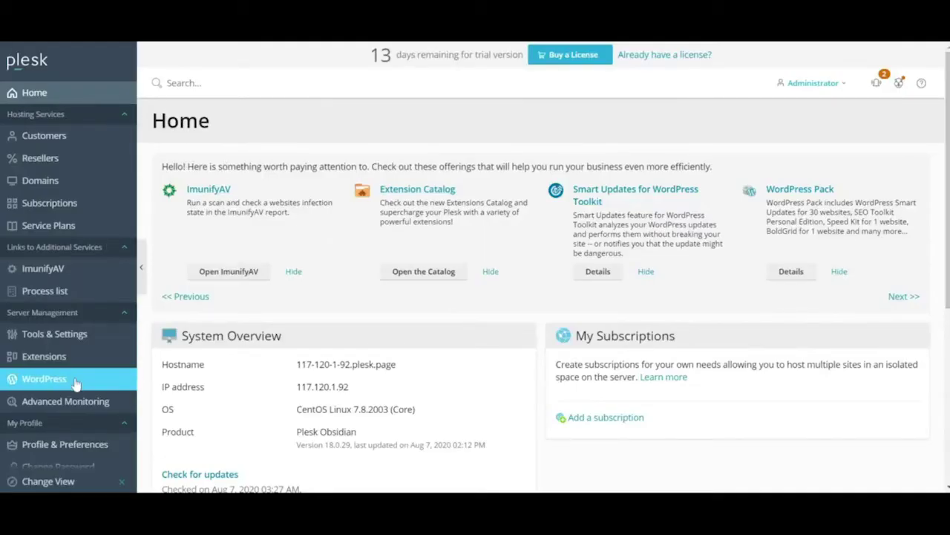
Open the Plesk Extensions catalog from Tools & Settings and search it for 'softacu'.
left_click(75, 337)
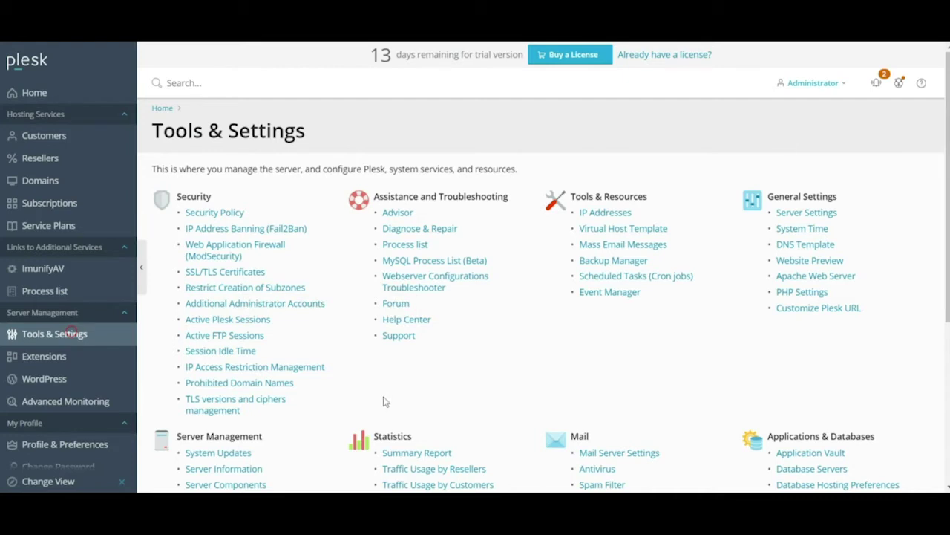
scroll(385, 400, "down", 1)
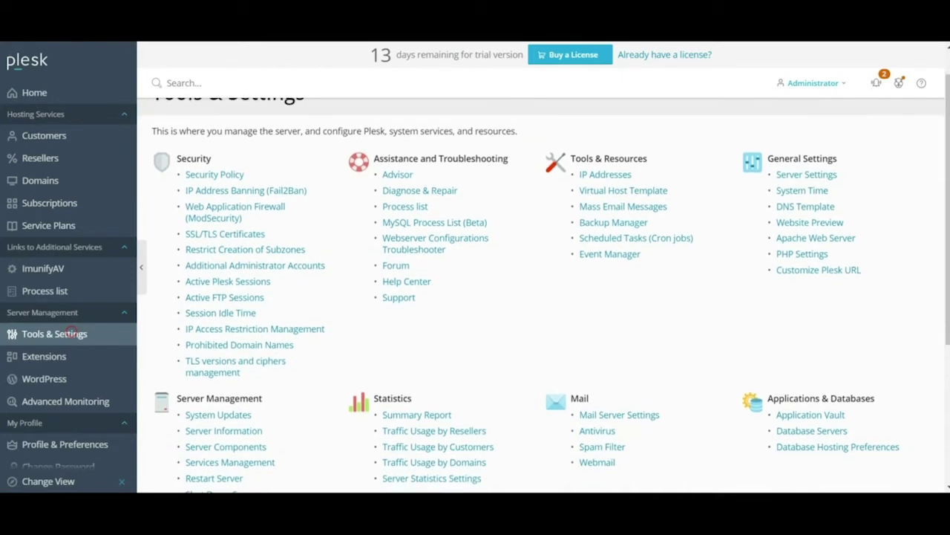
left_click(45, 356)
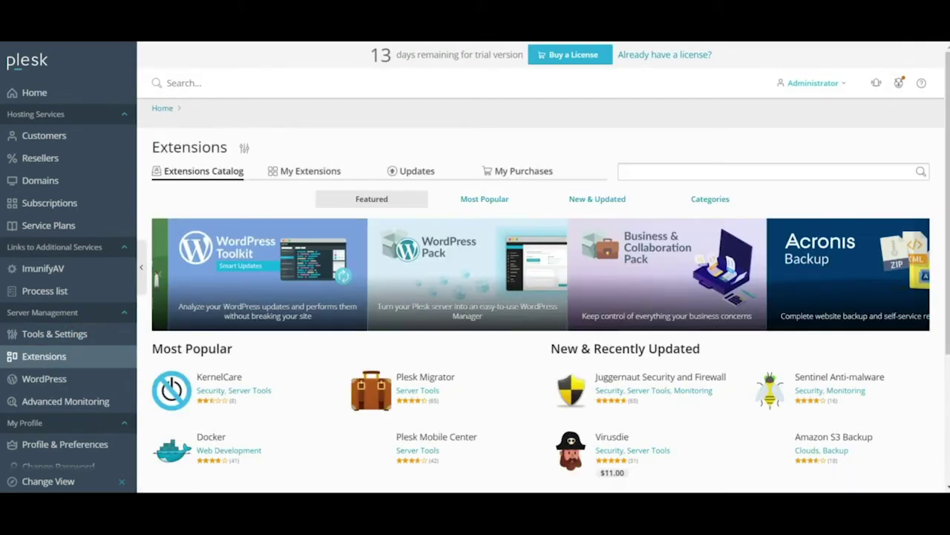
left_click(623, 176)
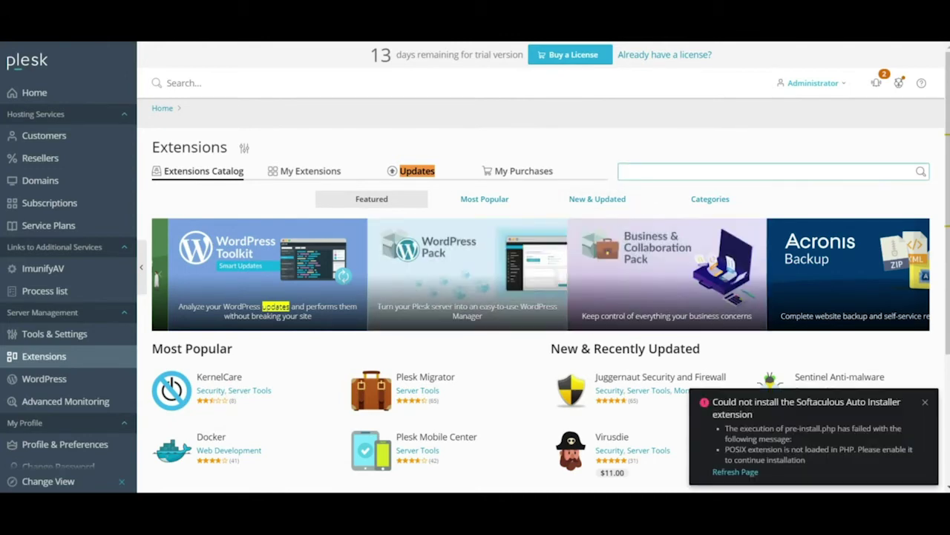
type("softacu")
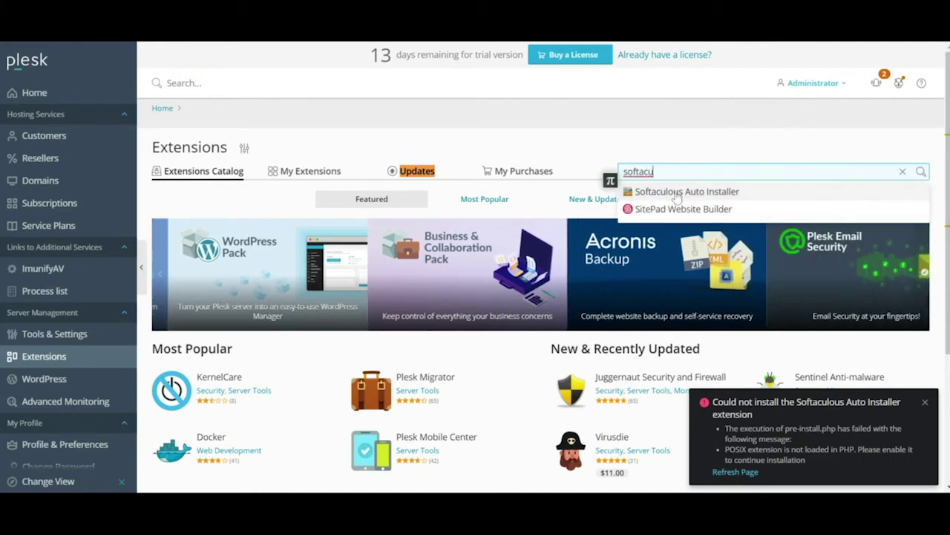
Install the free Softaculous Auto Installer extension and launch Softaculous from the sidebar.
left_click(675, 192)
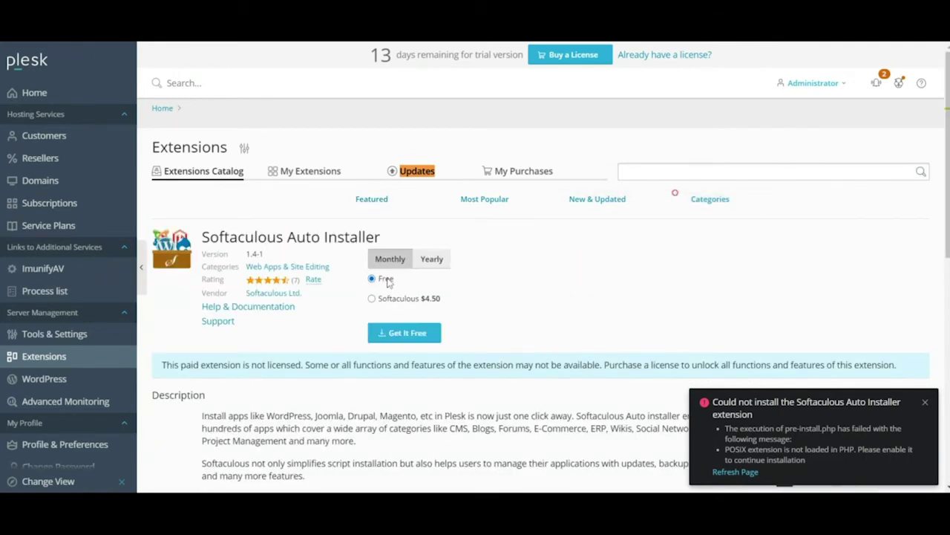
left_click(395, 334)
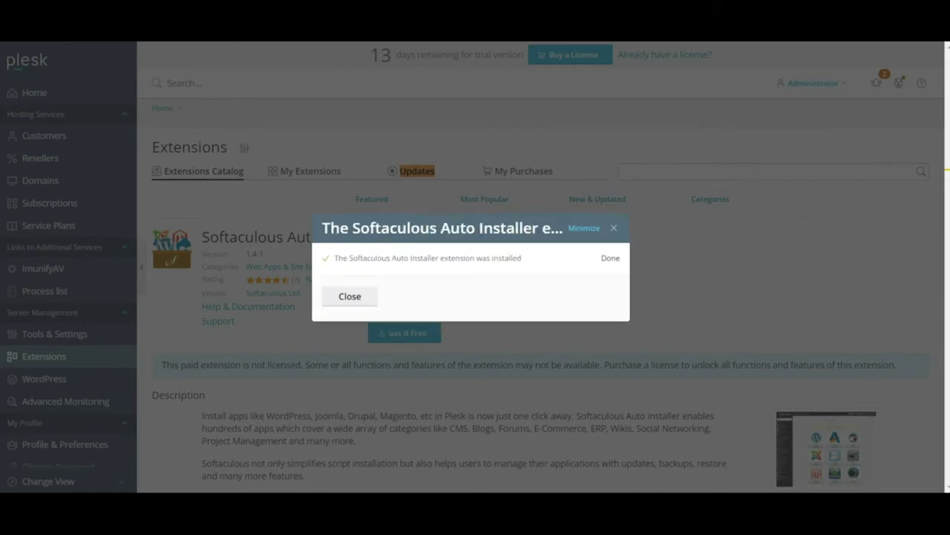
left_click(352, 299)
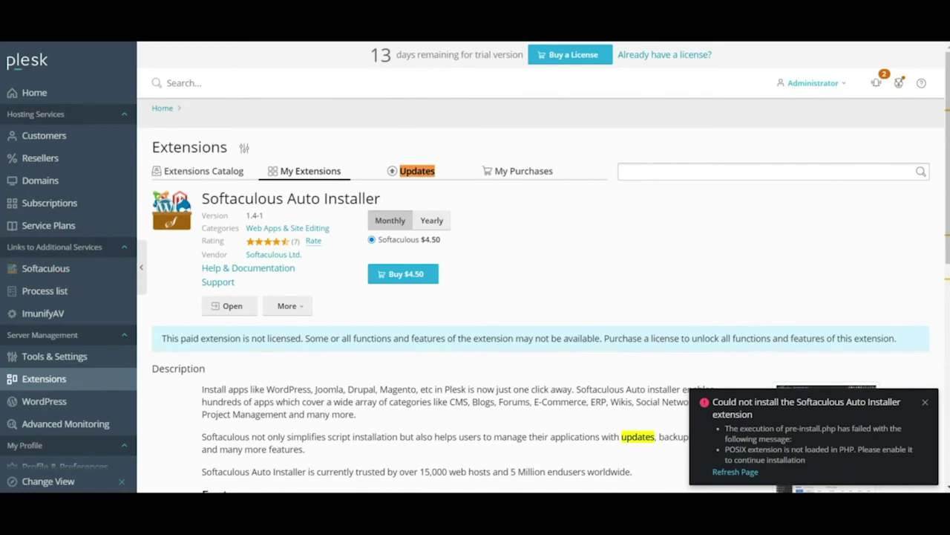
left_click(45, 268)
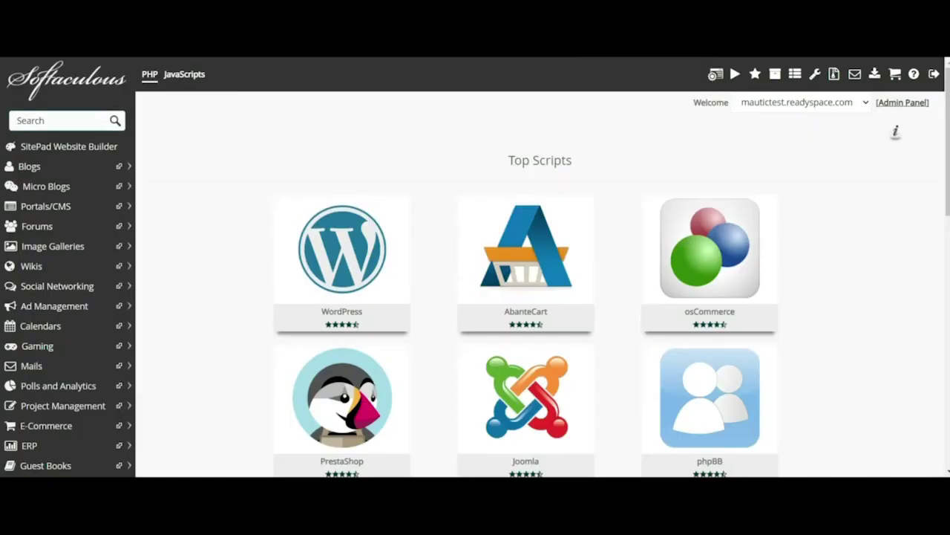
Find Mautic among the Softaculous scripts and start a new installation.
left_click(37, 127)
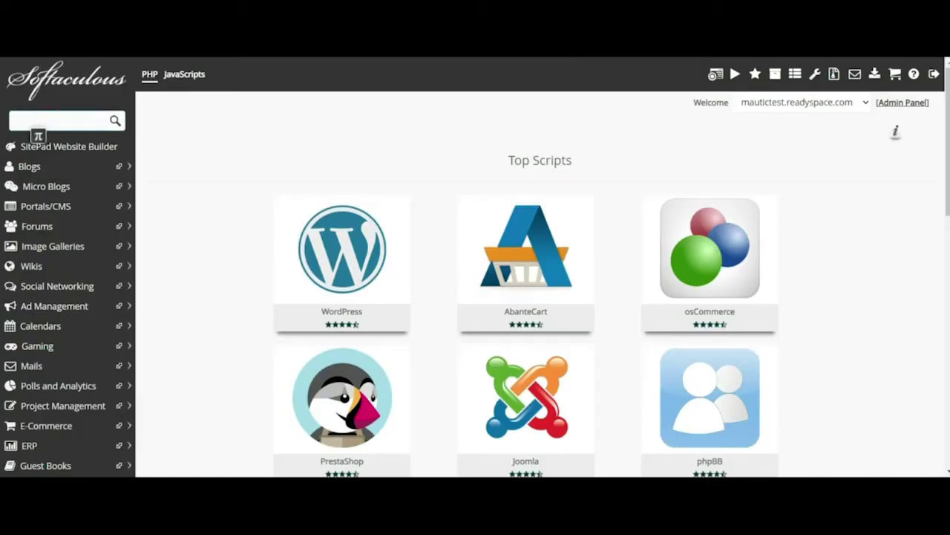
type("mautic")
left_click(37, 168)
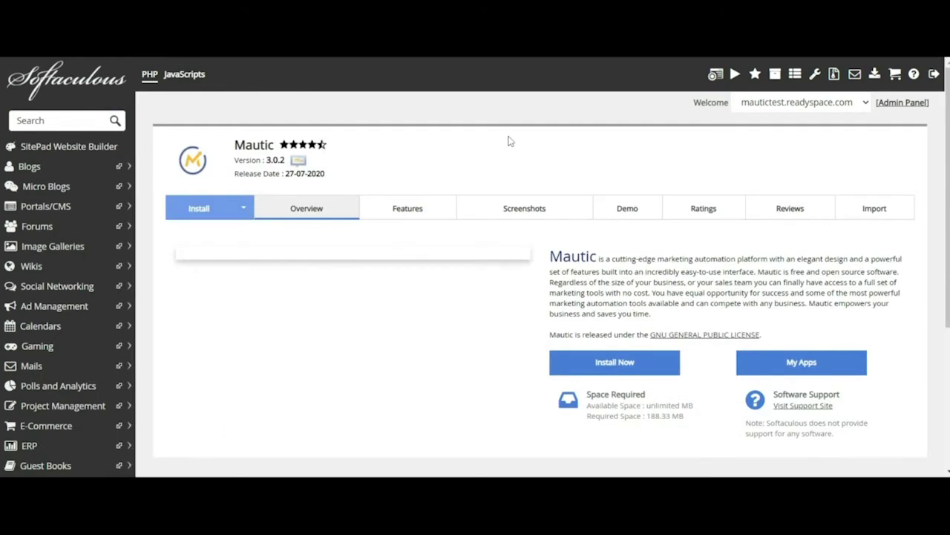
left_click(611, 370)
Clear the installation directory so Mautic installs at the domain root.
scroll(643, 359, "down", 2)
left_click(839, 179)
key("ctrl+a")
key("BackSpace")
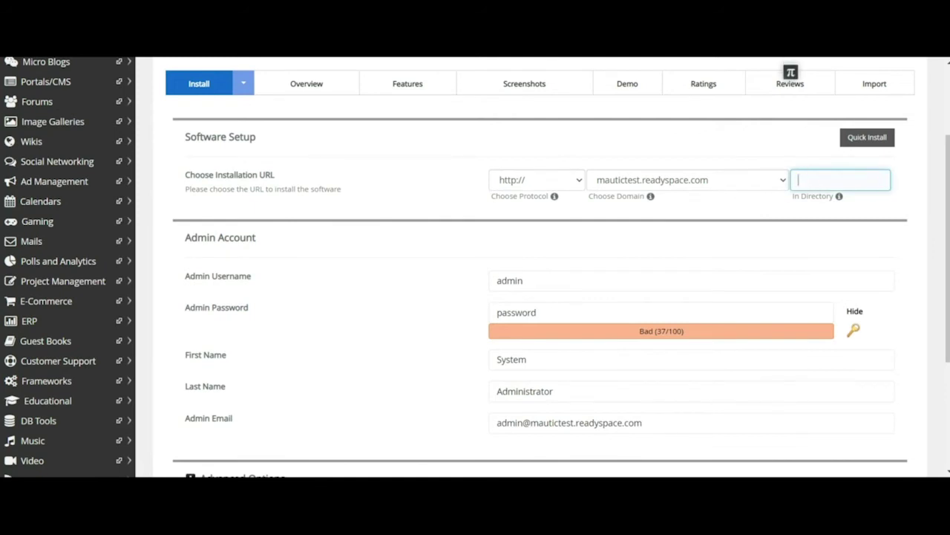
Replace the admin password with a new one, step through the admin name and e-mail fields, and submit.
left_click_drag(550, 312, 465, 305)
left_click(862, 312)
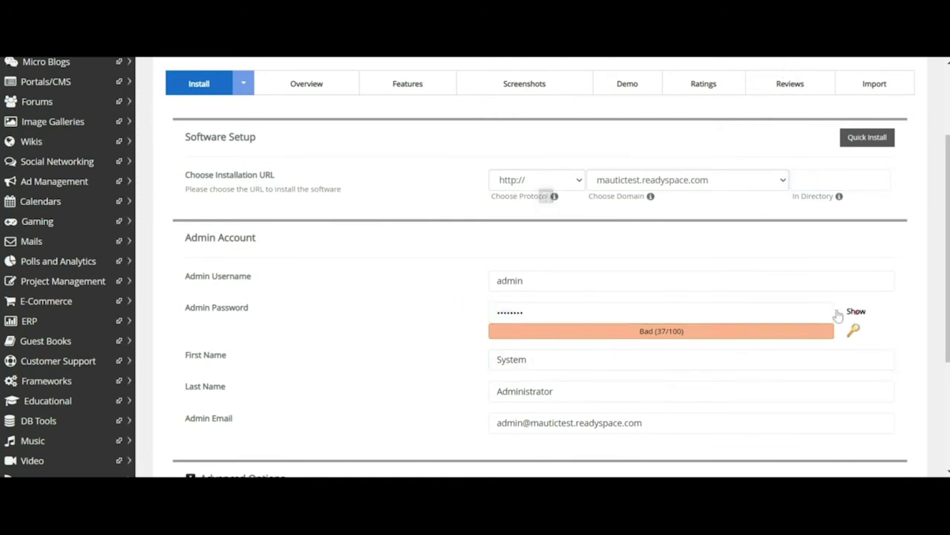
left_click(540, 313)
left_click_drag(539, 313, 473, 318)
type("password@123")
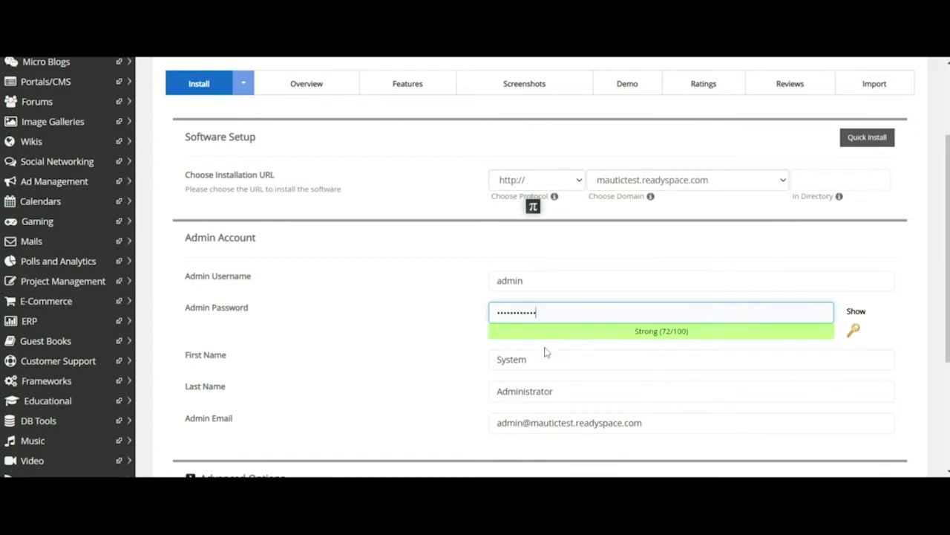
scroll(540, 297, "down", 1)
key("Tab")
key("Tab")
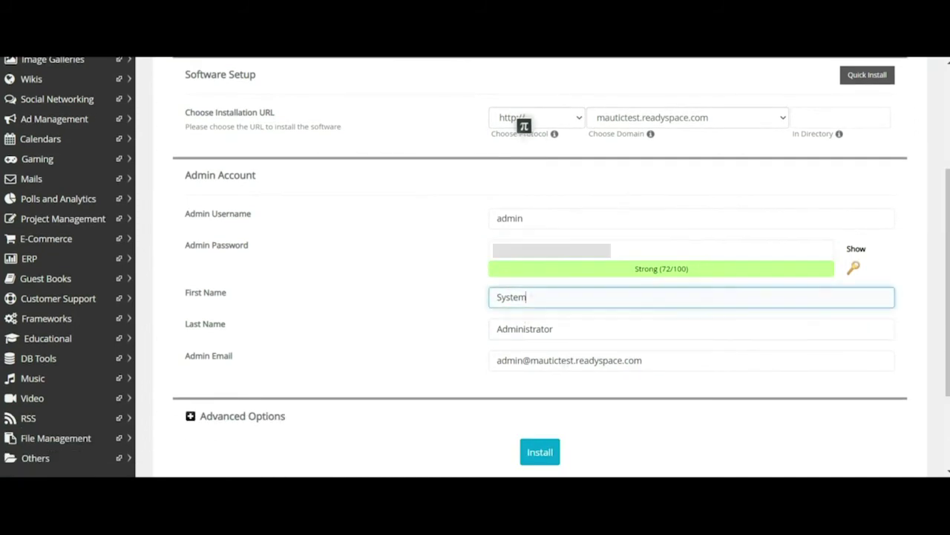
key("Tab")
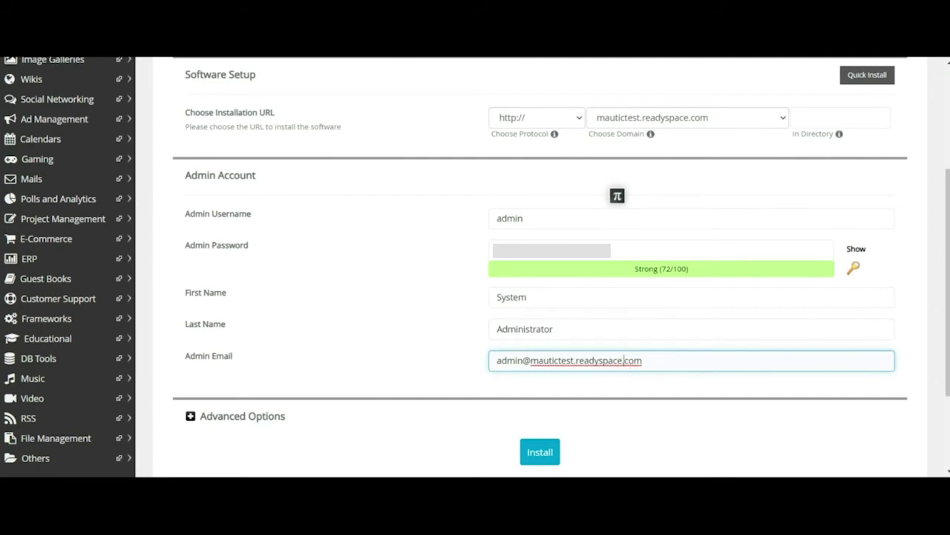
scroll(569, 426, "down", 1)
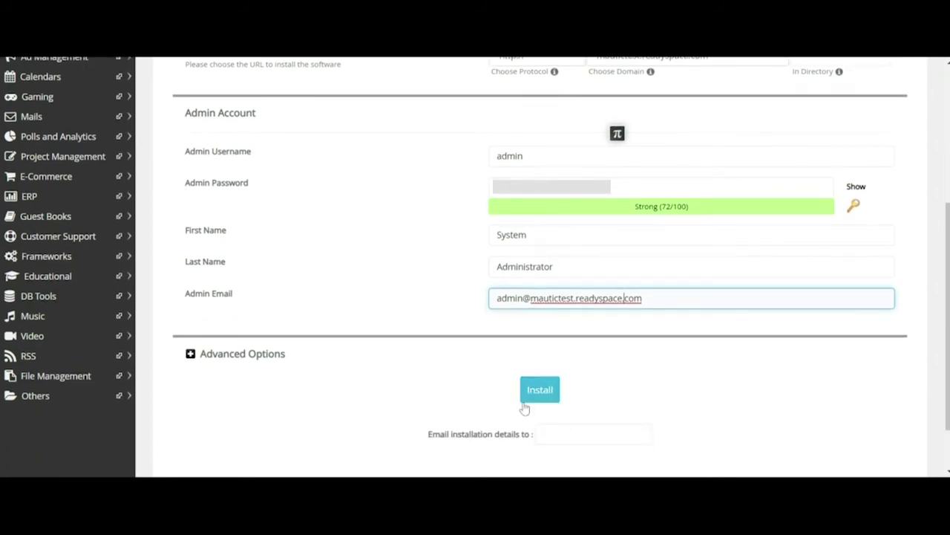
scroll(420, 394, "down", 1)
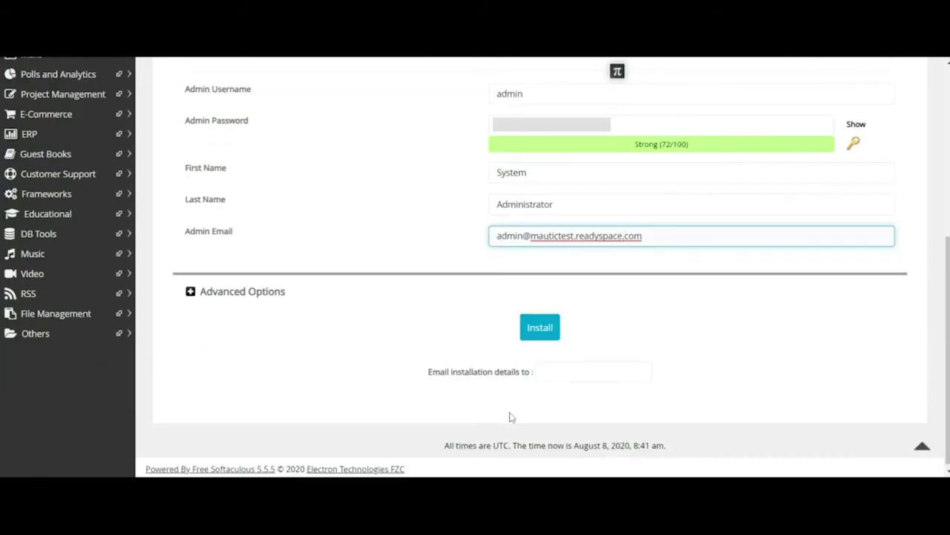
left_click(533, 329)
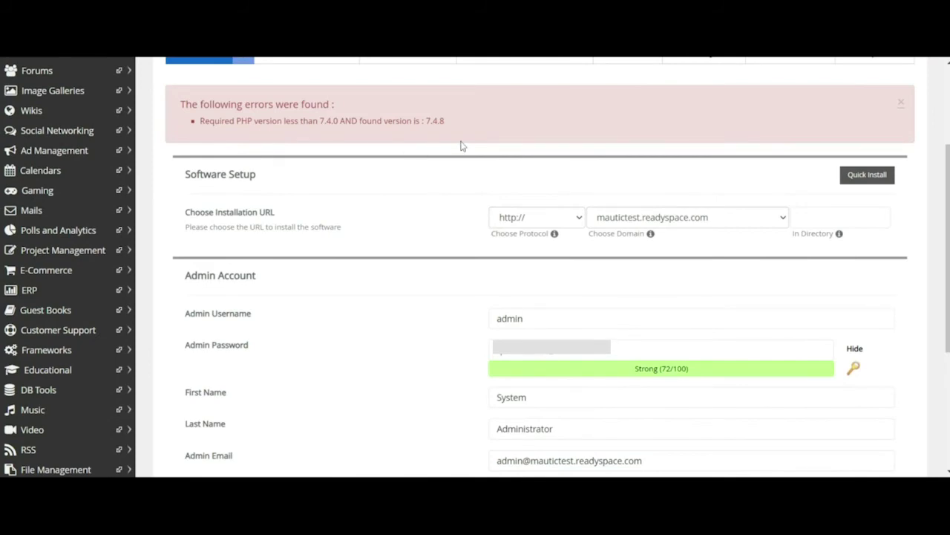
Set mautictest.readyspace.com's PHP version to 7.3.20 in its PHP Settings and save.
scroll(383, 166, "up", 1)
scroll(394, 183, "down", 4)
scroll(424, 195, "up", 2)
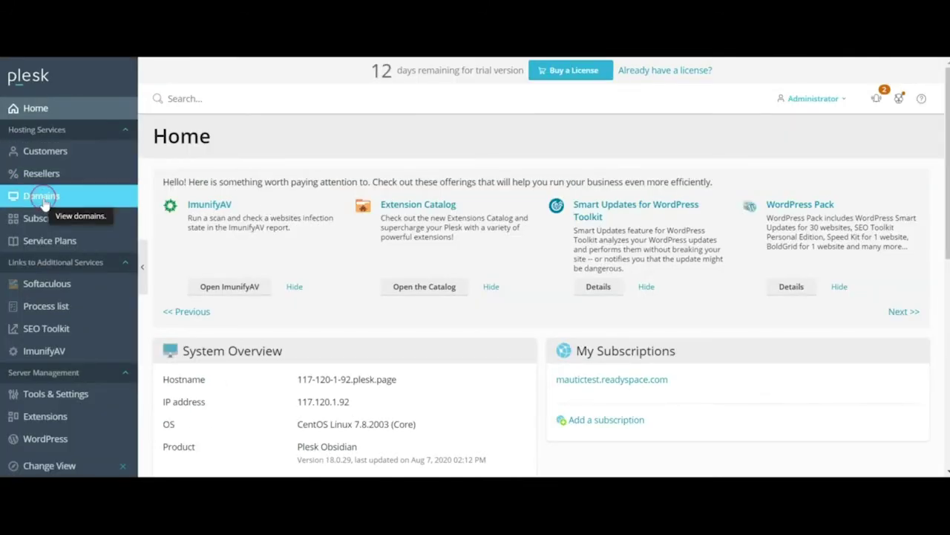
left_click(43, 199)
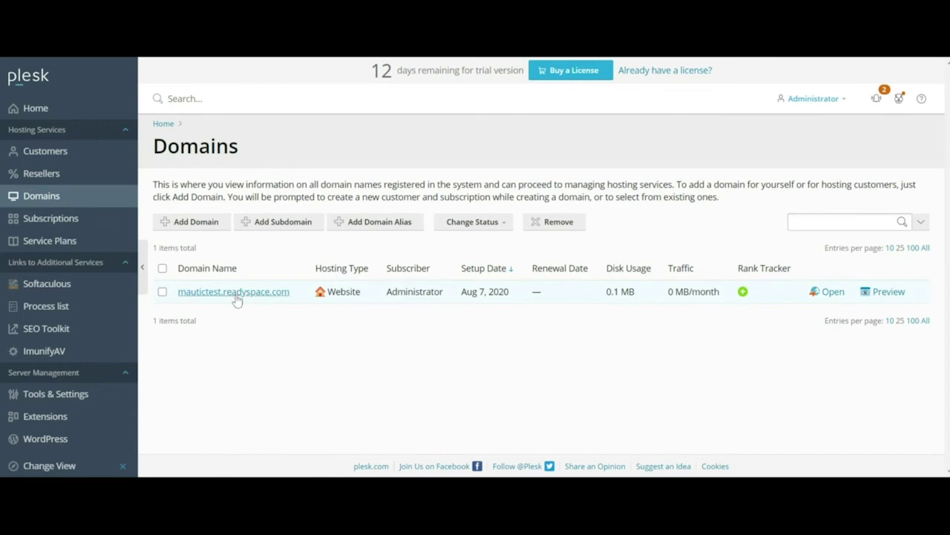
left_click(236, 296)
scroll(227, 326, "down", 3)
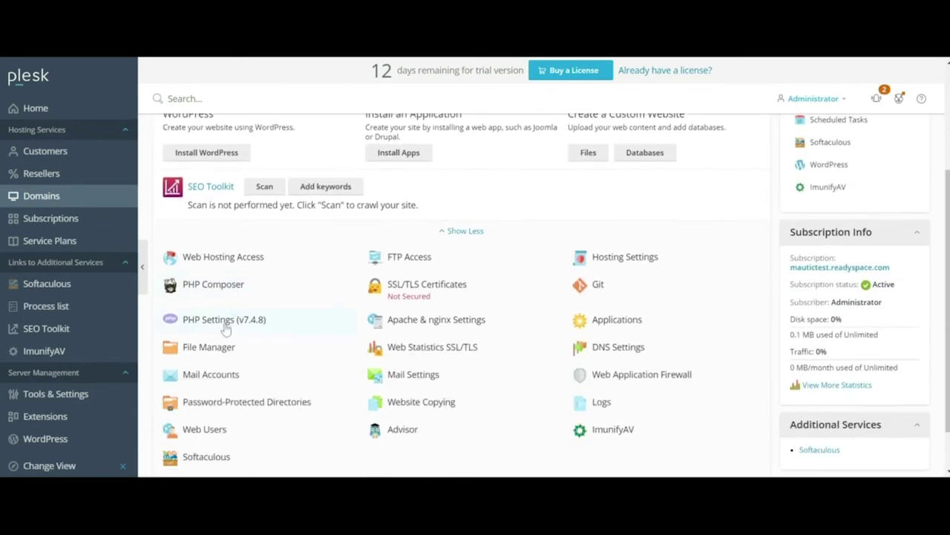
left_click(219, 321)
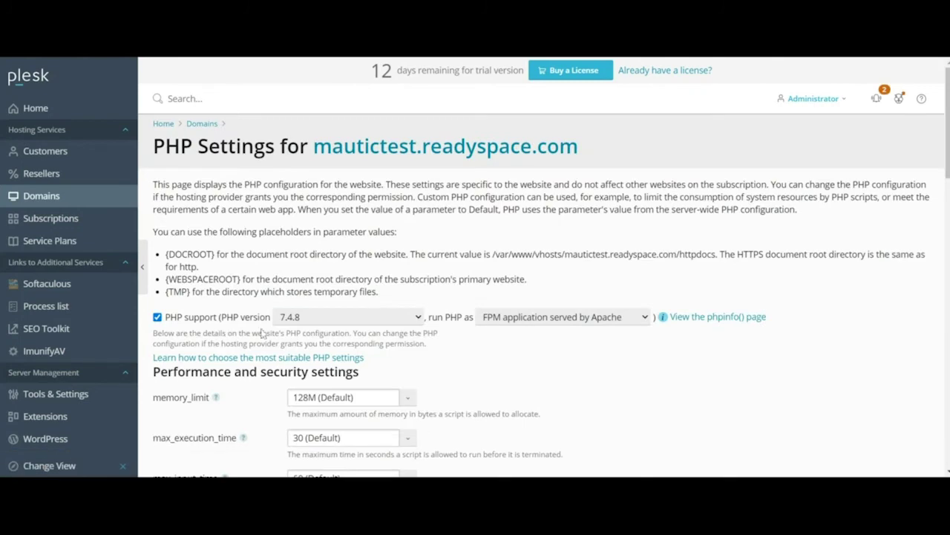
left_click(412, 331)
scroll(394, 412, "down", 4)
scroll(394, 411, "down", 15)
left_click(319, 418)
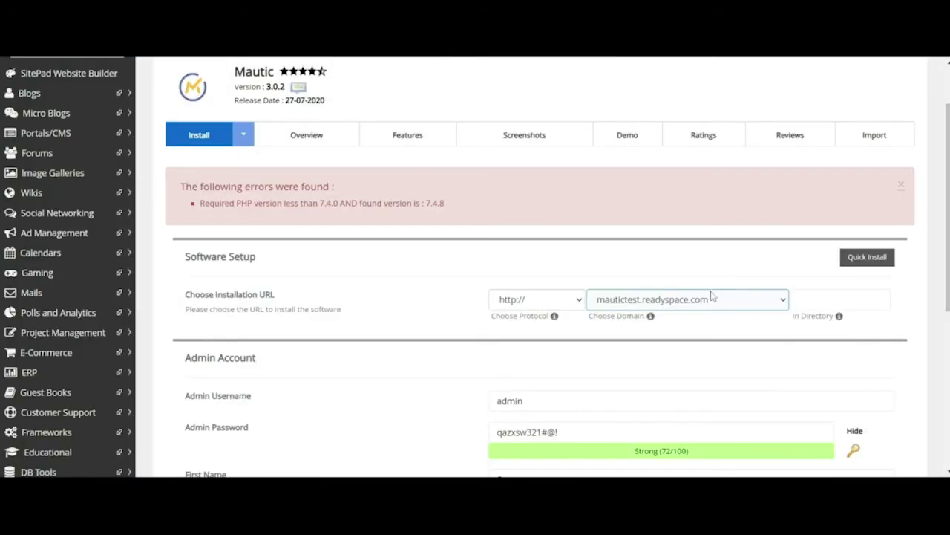
Resubmit the Mautic installation on the Softaculous install page.
scroll(490, 215, "down", 5)
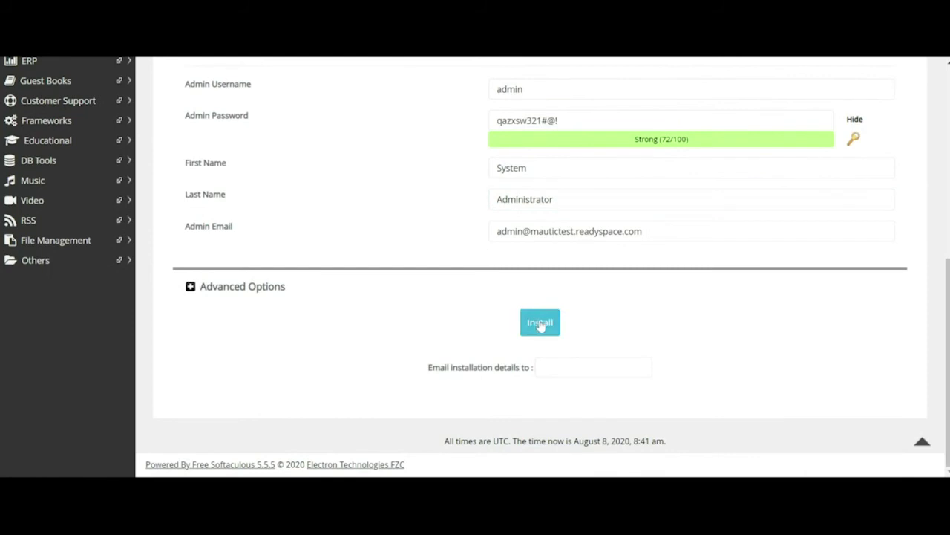
left_click(534, 323)
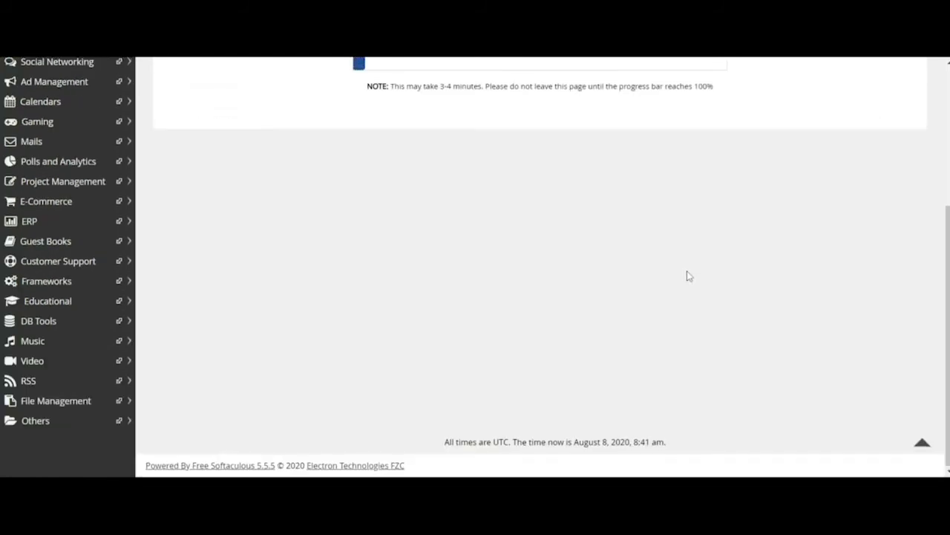
scroll(687, 275, "up", 2)
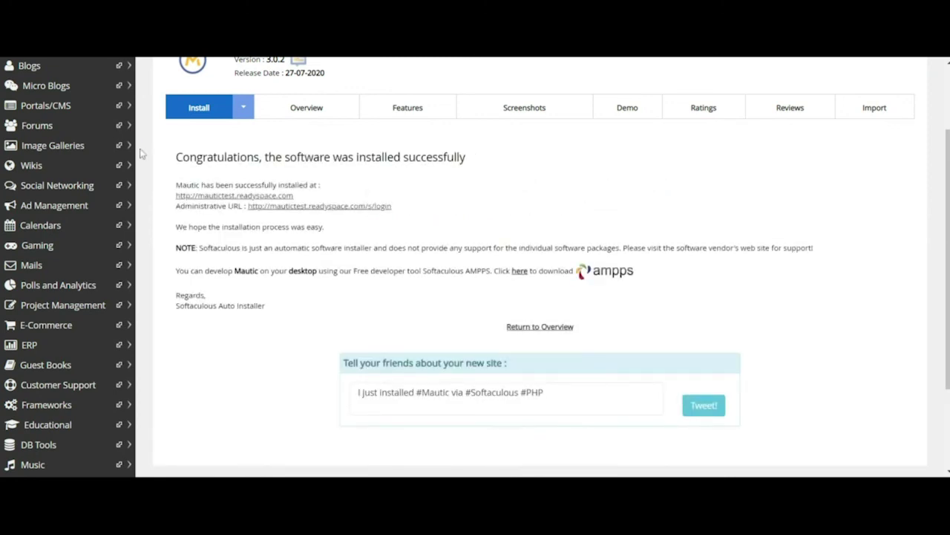
Highlight the Softaculous installation success message, then deselect it.
left_click_drag(179, 157, 414, 174)
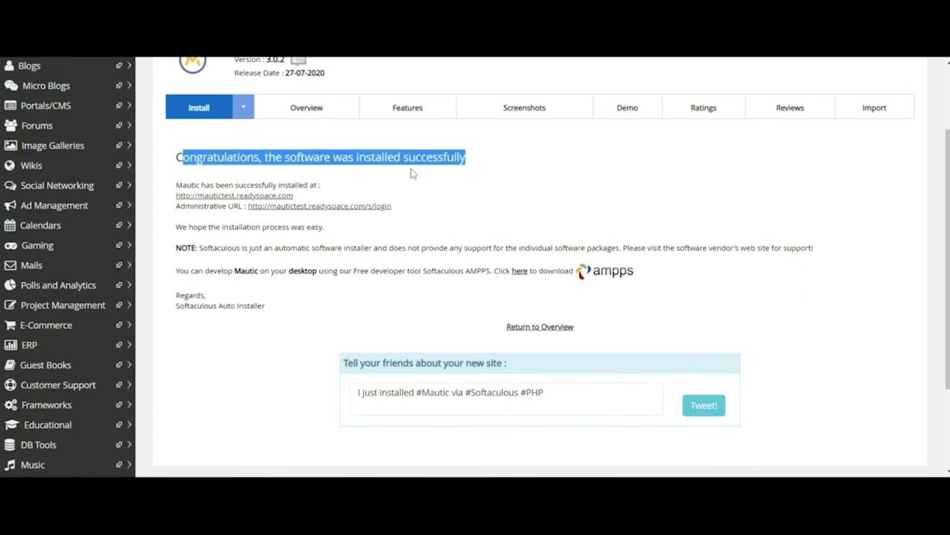
left_click(482, 169)
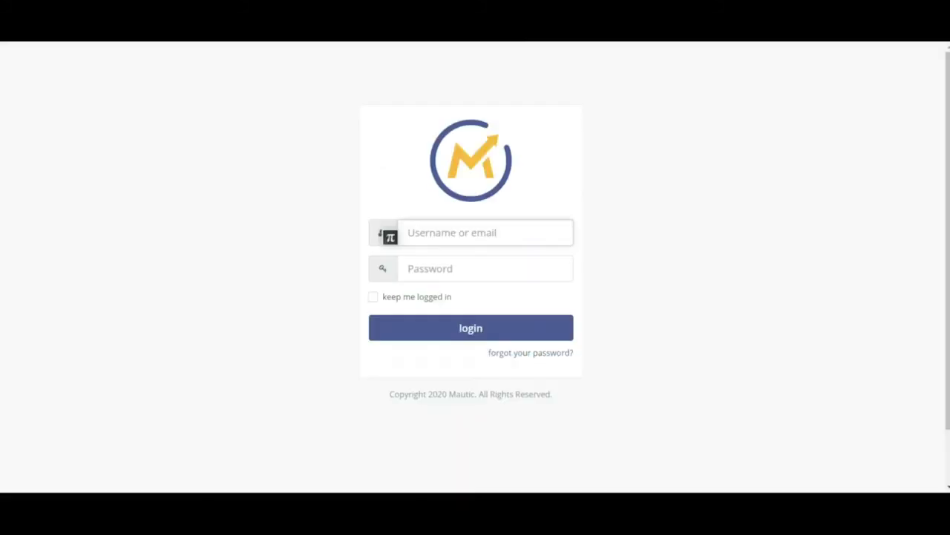
Log into Mautic with the admin username and password.
type("admin")
key("Tab")
type("a")
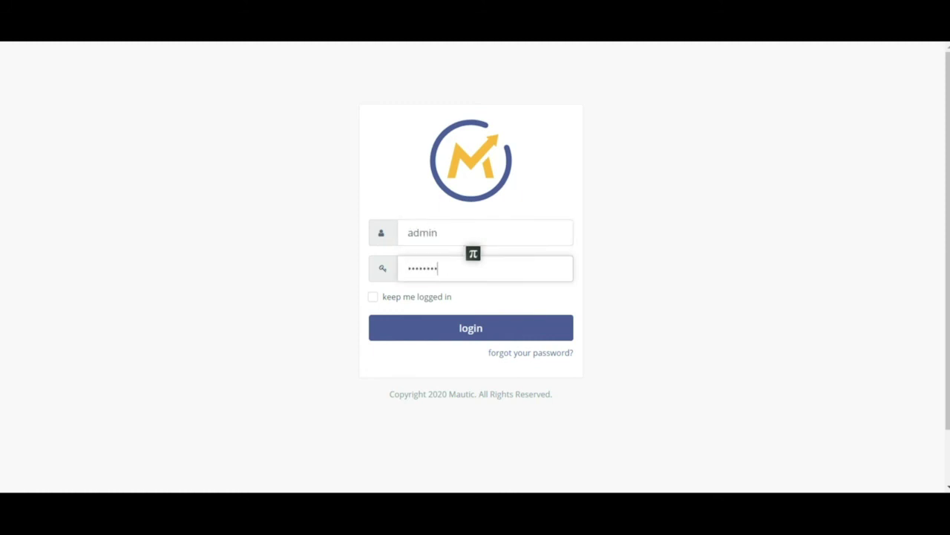
left_click(477, 335)
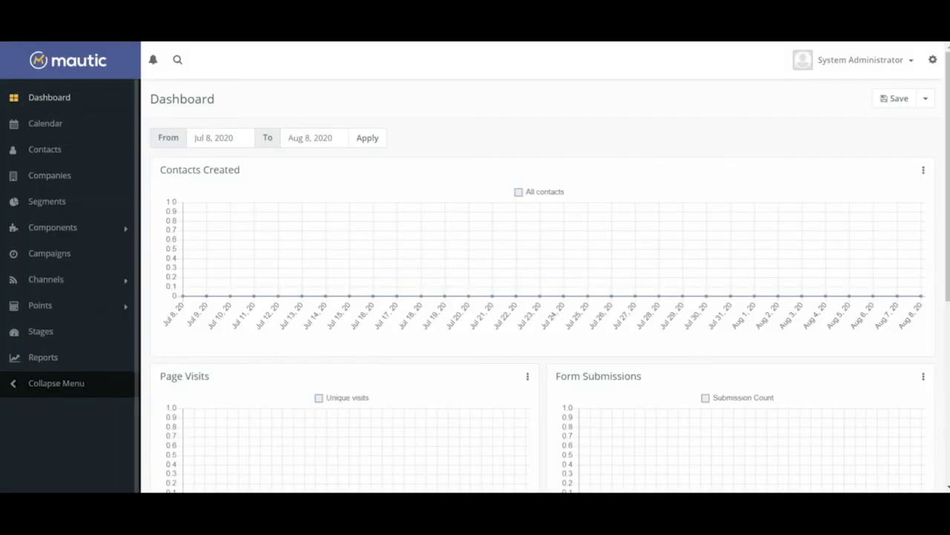
Open the System Administrator account menu on the Mautic Dashboard.
scroll(206, 184, "down", 5)
scroll(405, 219, "up", 5)
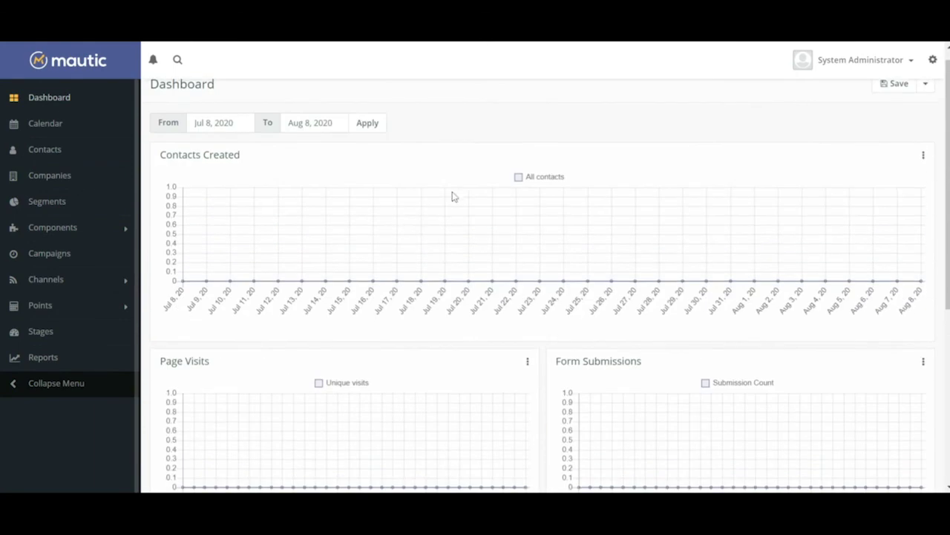
left_click(916, 69)
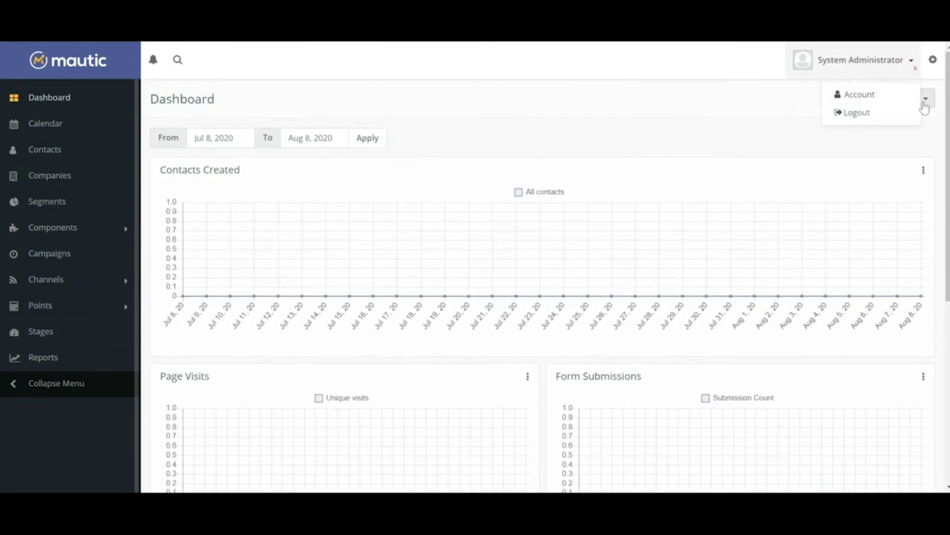